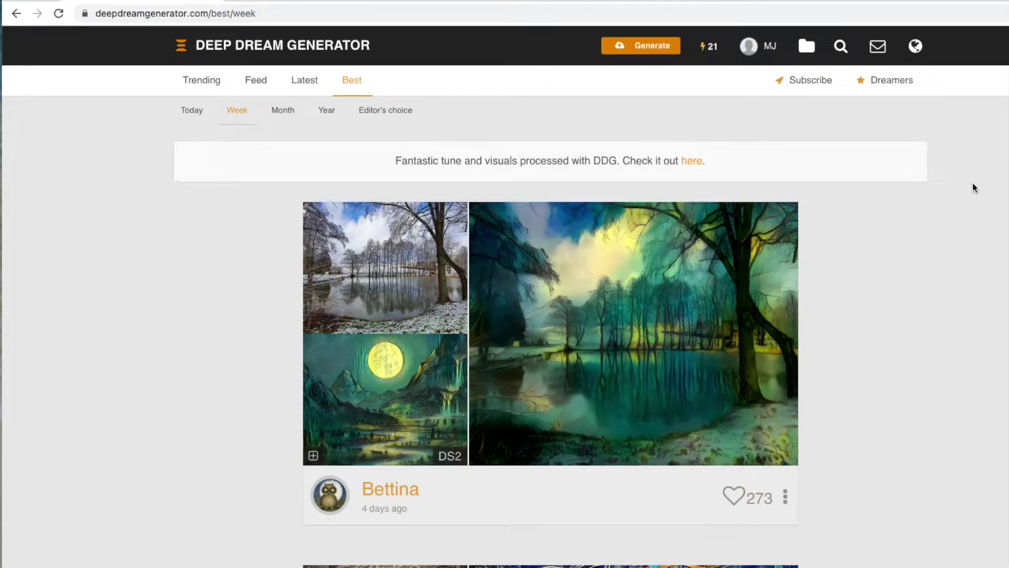
# Scroll down through the Best > Week gallery of creations
pyautogui.scroll(-10, 974, 188)
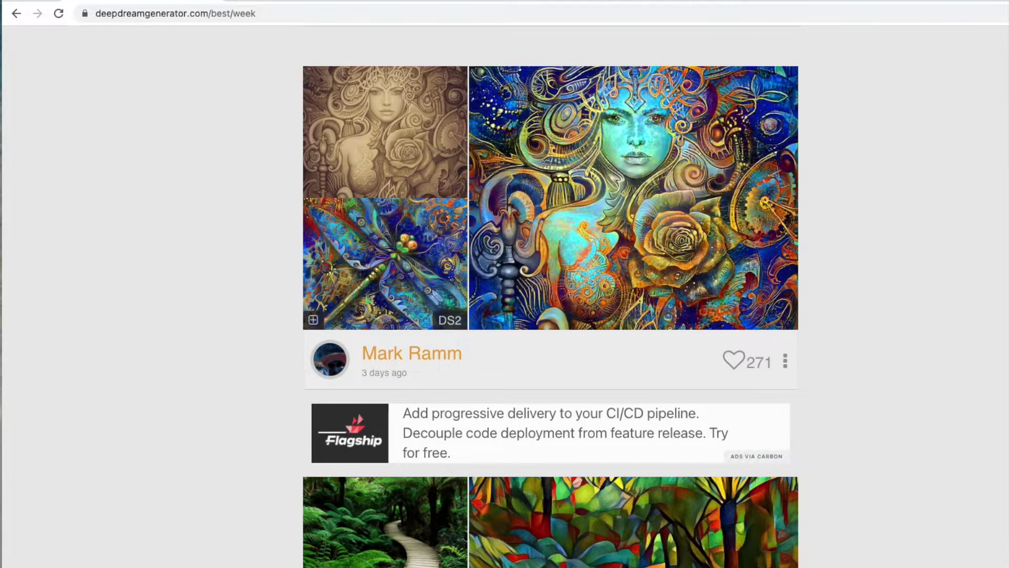
pyautogui.scroll(-6, 551, 295)
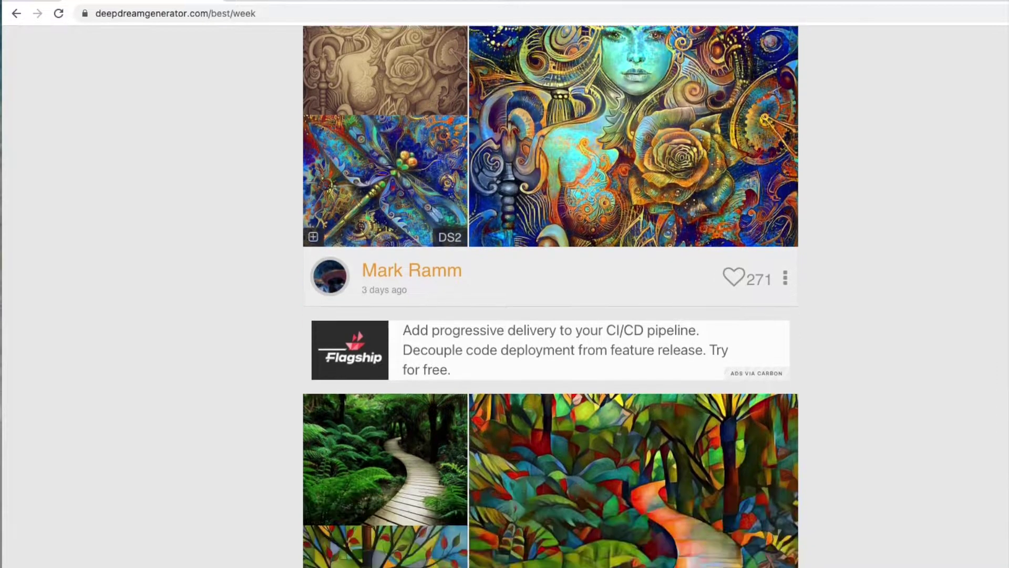
pyautogui.scroll(-2, 550, 295)
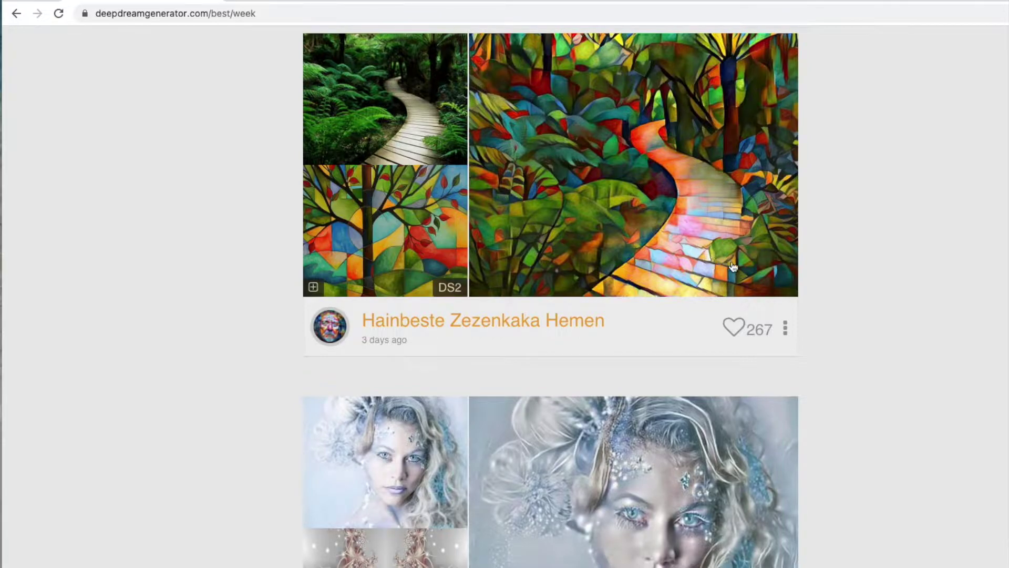
pyautogui.scroll(-7, 550, 297)
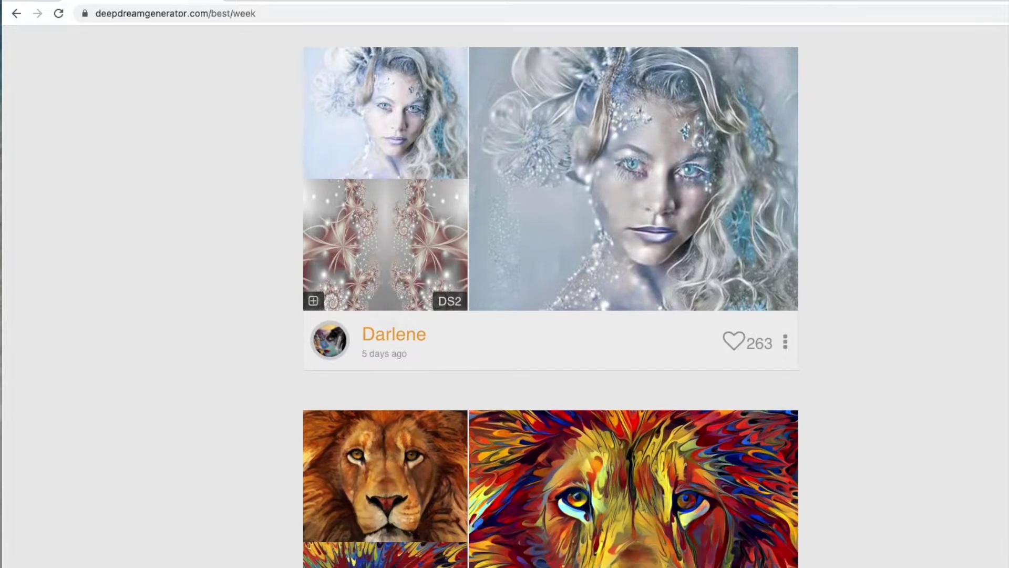
pyautogui.scroll(-7, 551, 297)
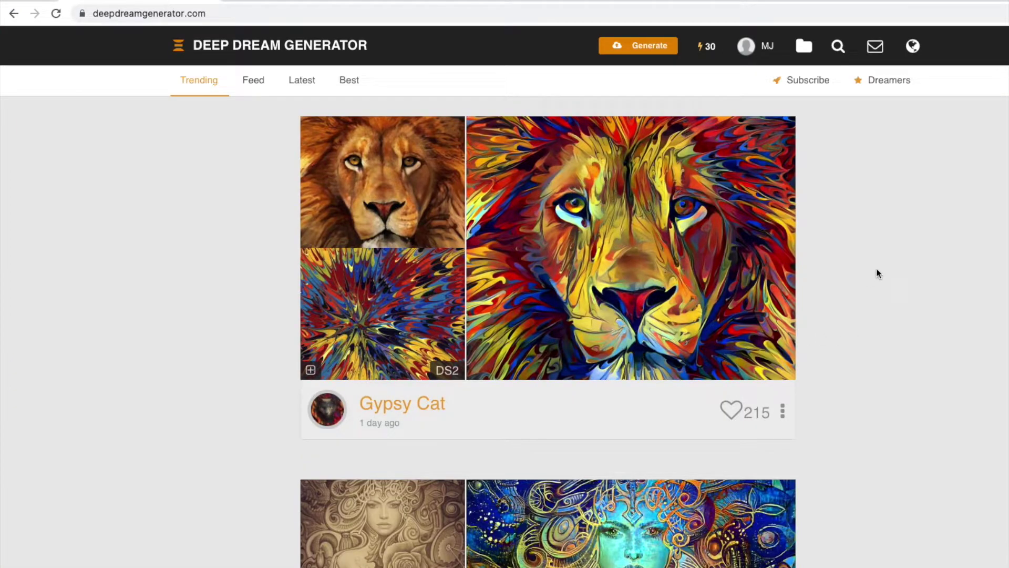
# Start a new Deep Dream generation with the puffin photo as the base image
pyautogui.click(645, 48)
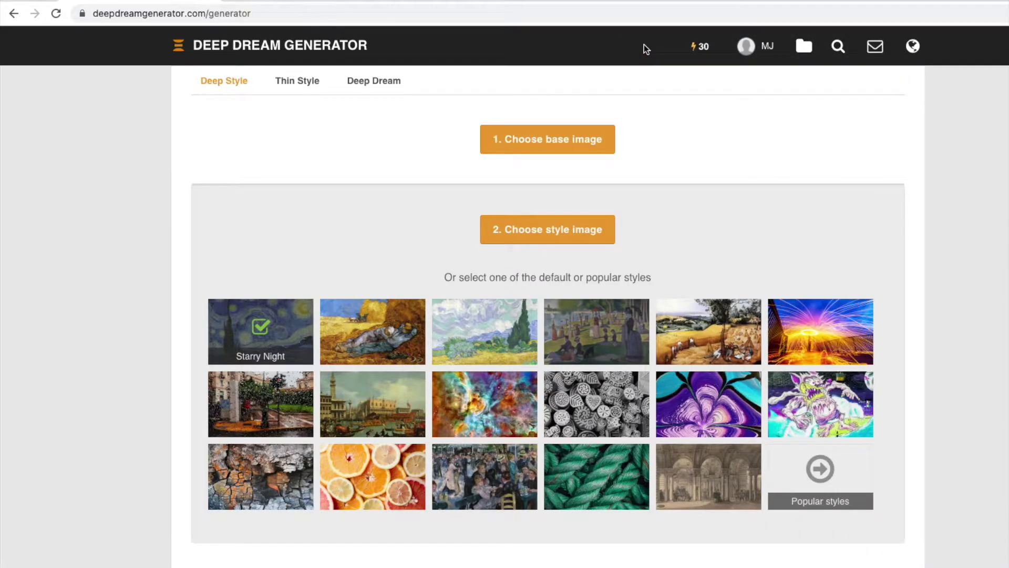
pyautogui.click(377, 86)
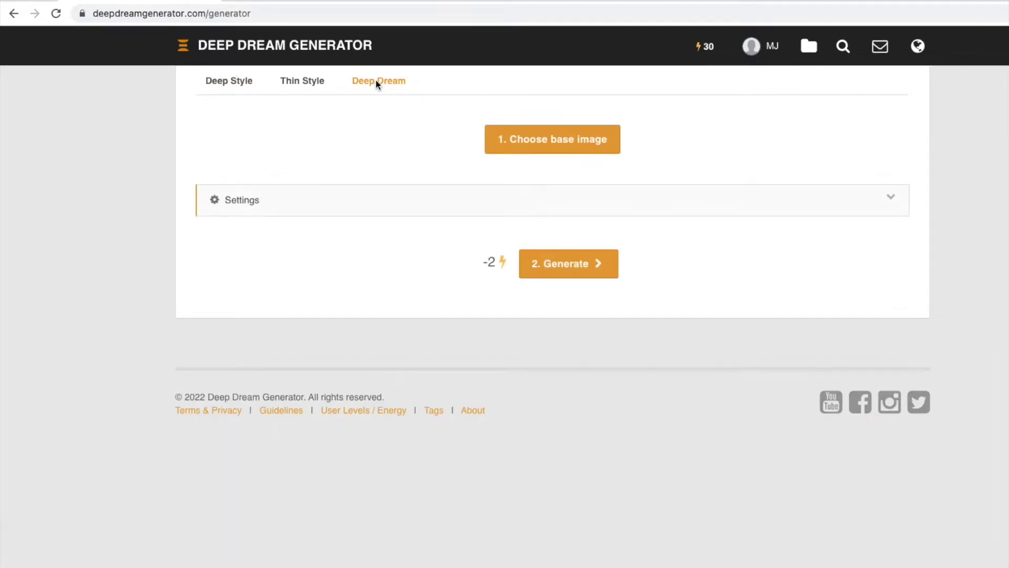
pyautogui.click(581, 150)
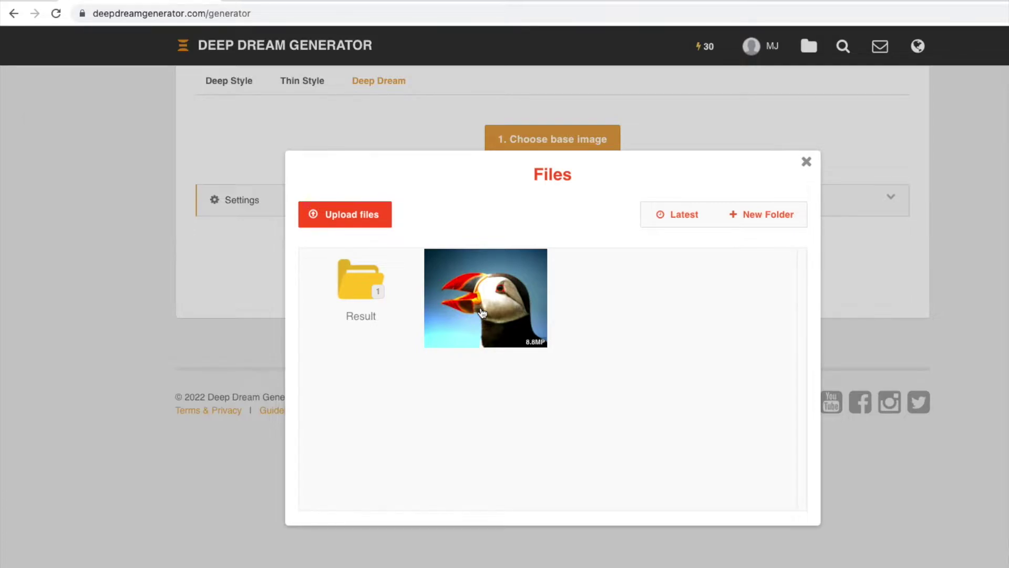
pyautogui.click(482, 313)
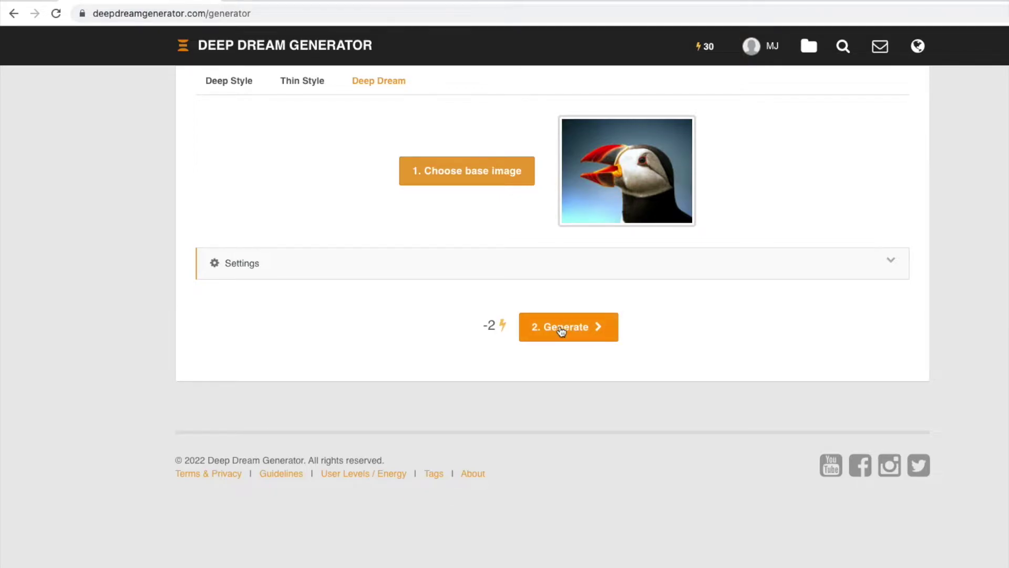
# Review the Deep Dream settings, keep the defaults, and start the render
pyautogui.click(582, 274)
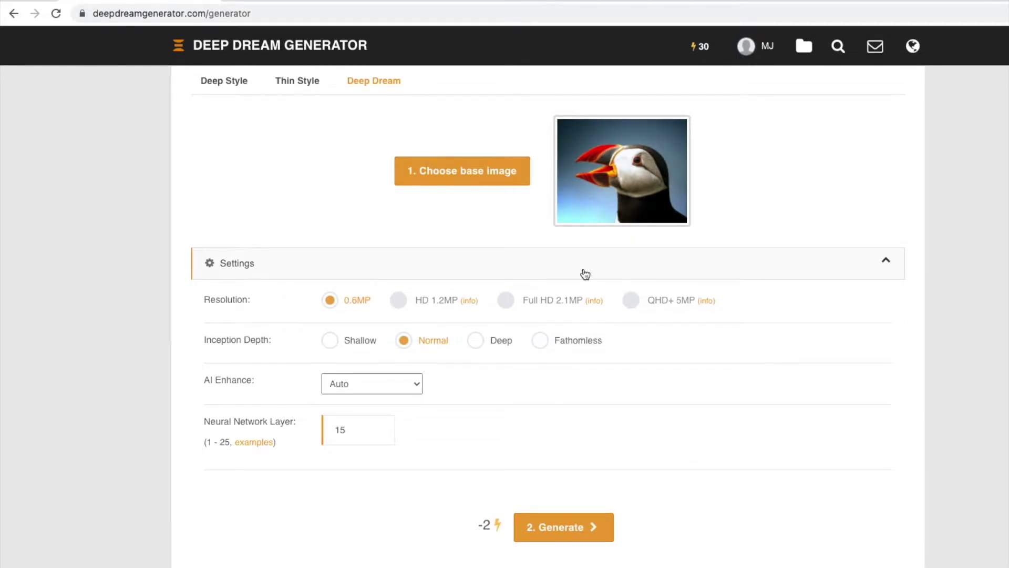
pyautogui.click(585, 274)
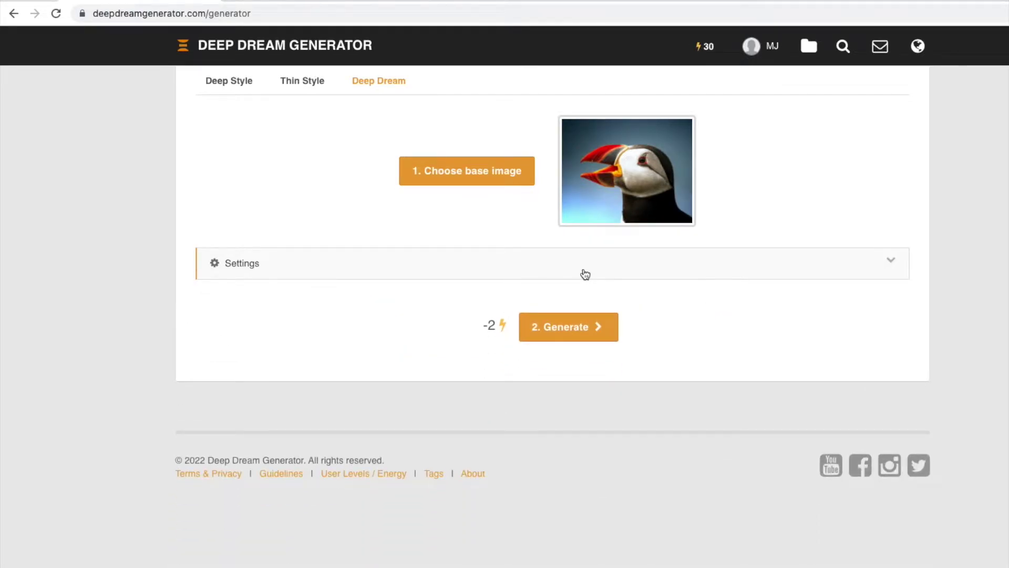
pyautogui.click(583, 335)
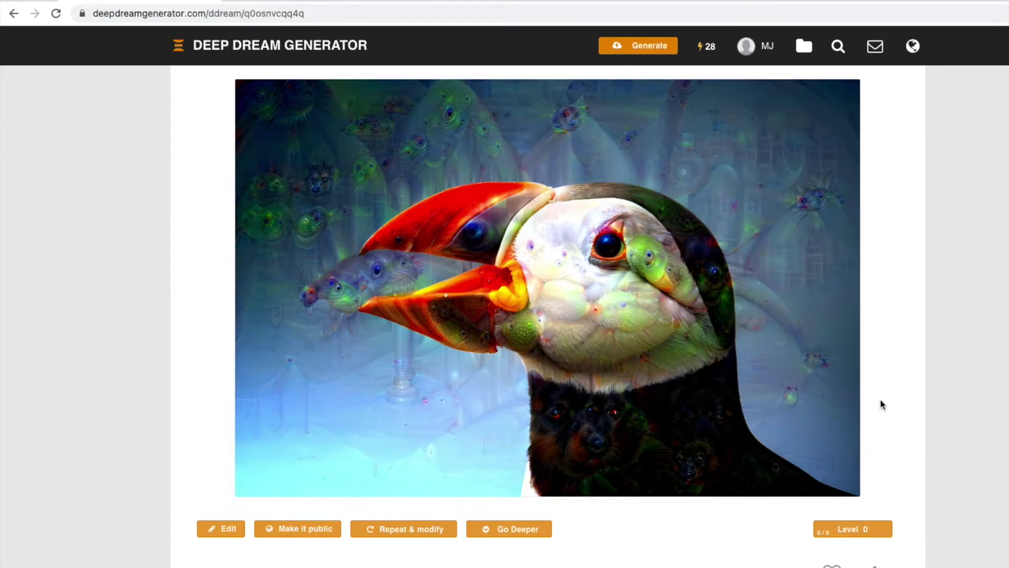
# Set up a Deep Style image using the puffin photo and the blue-and-red flowers popular style
pyautogui.click(658, 52)
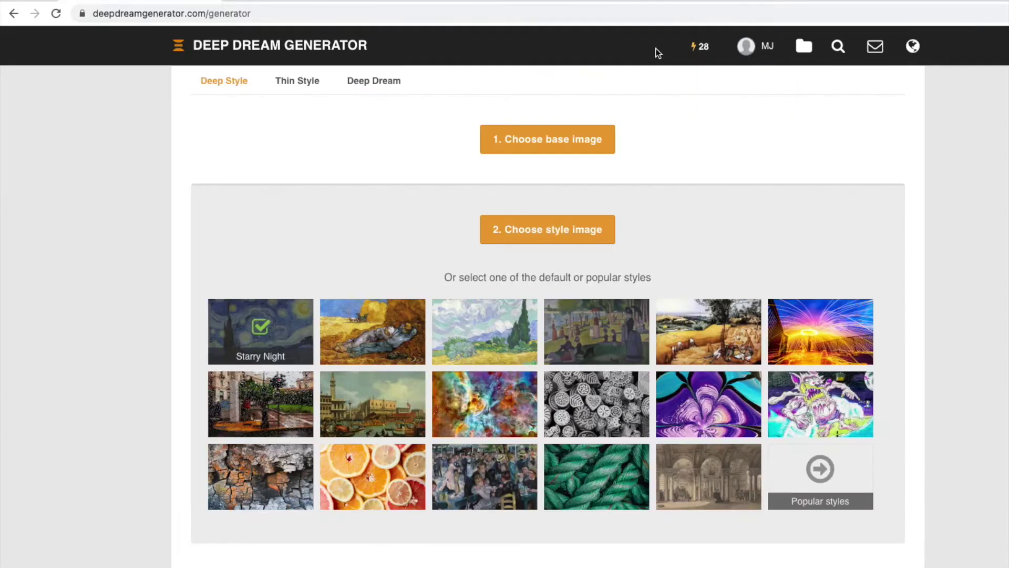
pyautogui.click(570, 138)
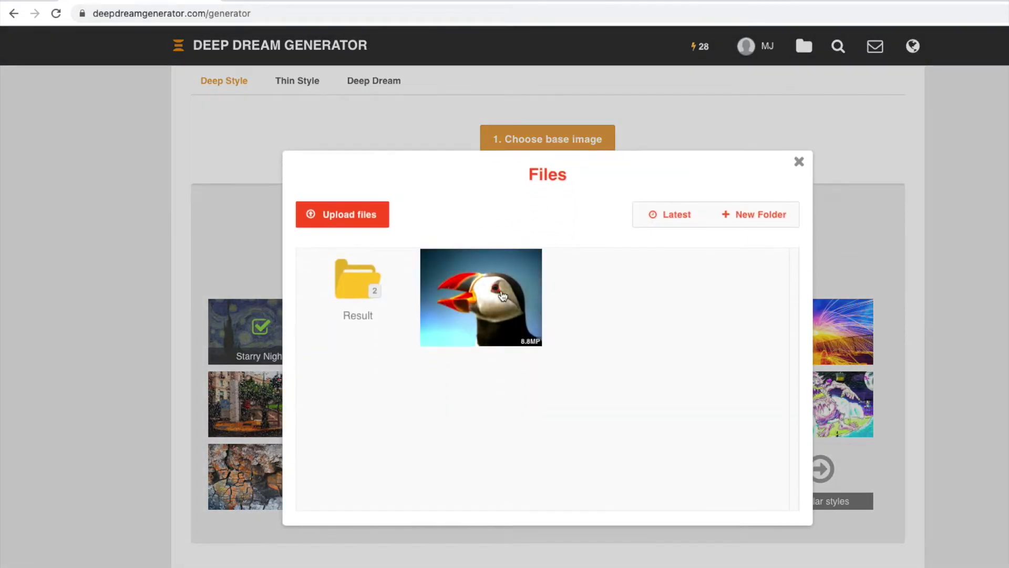
pyautogui.click(503, 296)
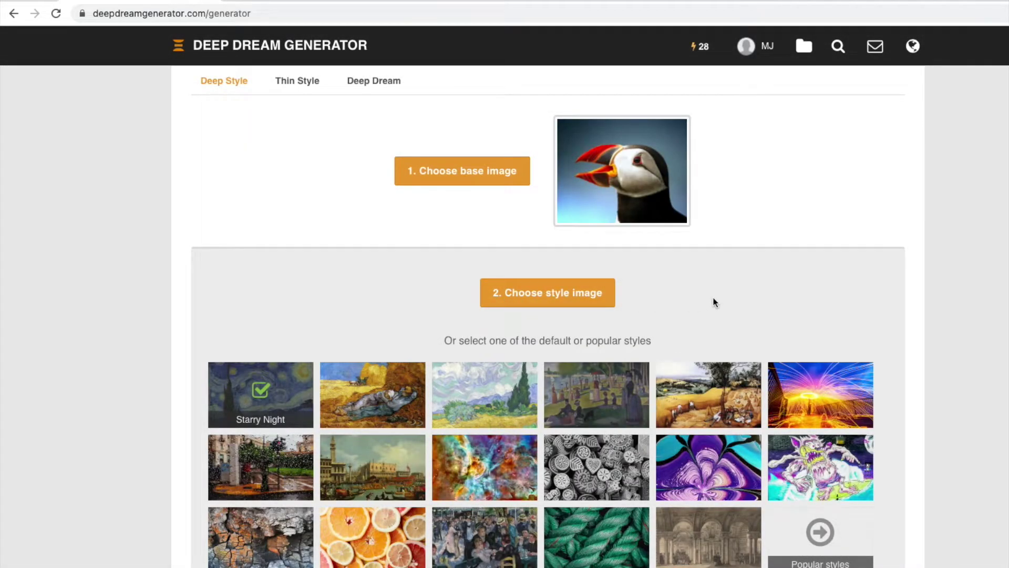
pyautogui.click(823, 563)
pyautogui.scroll(-3, 859, 467)
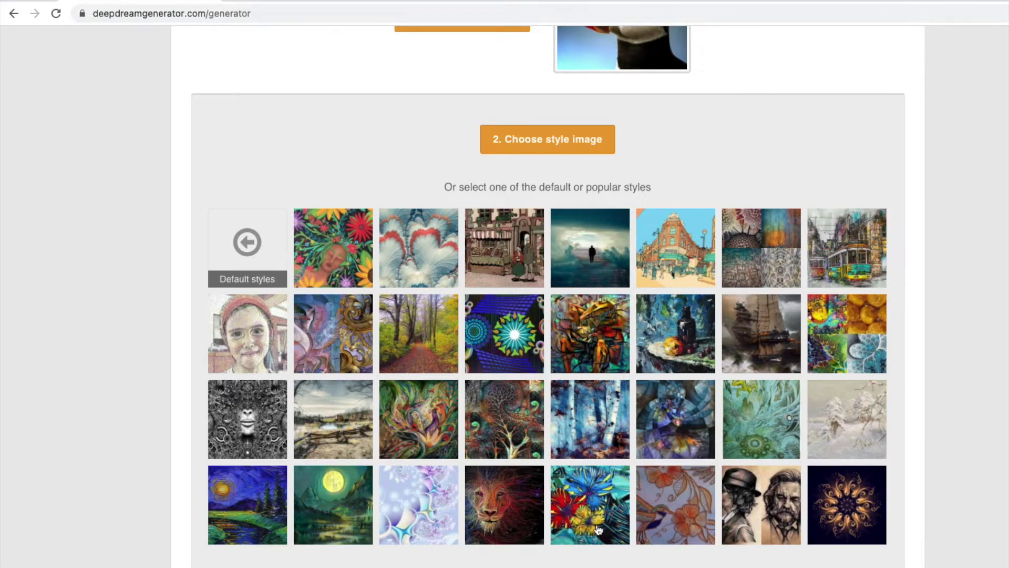
pyautogui.click(598, 528)
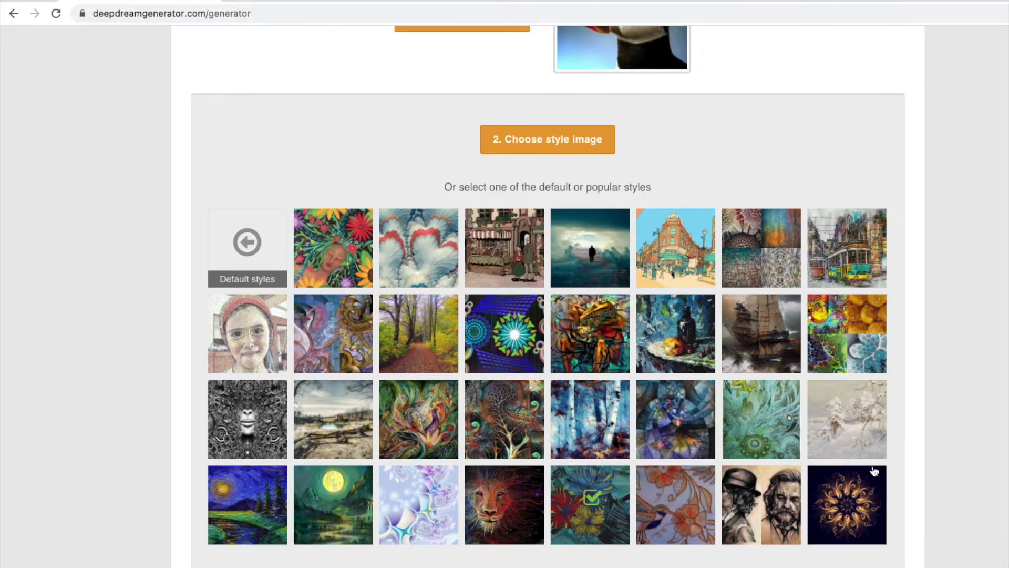
pyautogui.scroll(-5, 800, 468)
# Turn on Preserve Colors in the Deep Style settings and submit the job
pyautogui.click(458, 371)
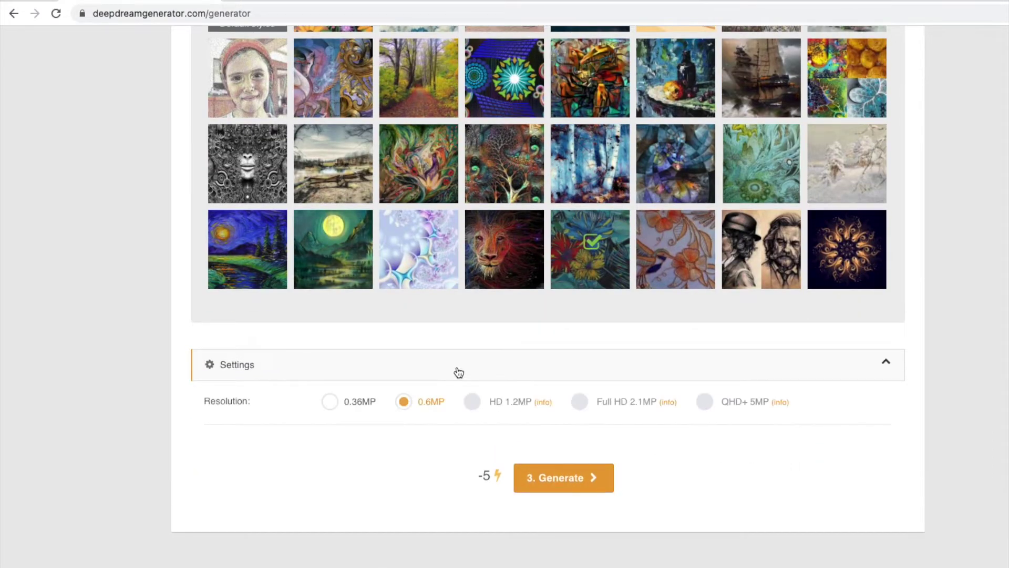
pyautogui.scroll(-2, 493, 387)
pyautogui.scroll(-2, 506, 397)
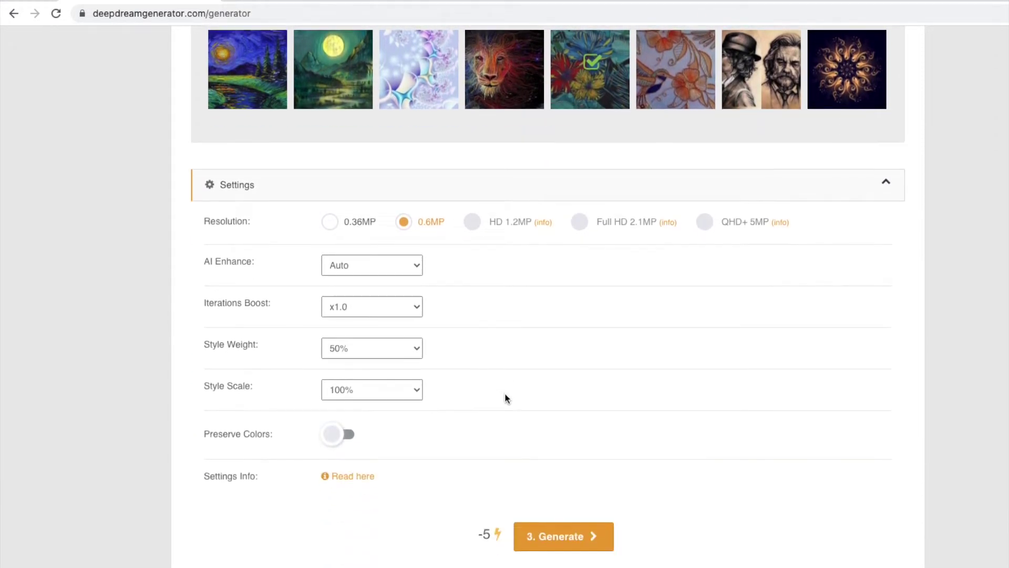
pyautogui.click(360, 438)
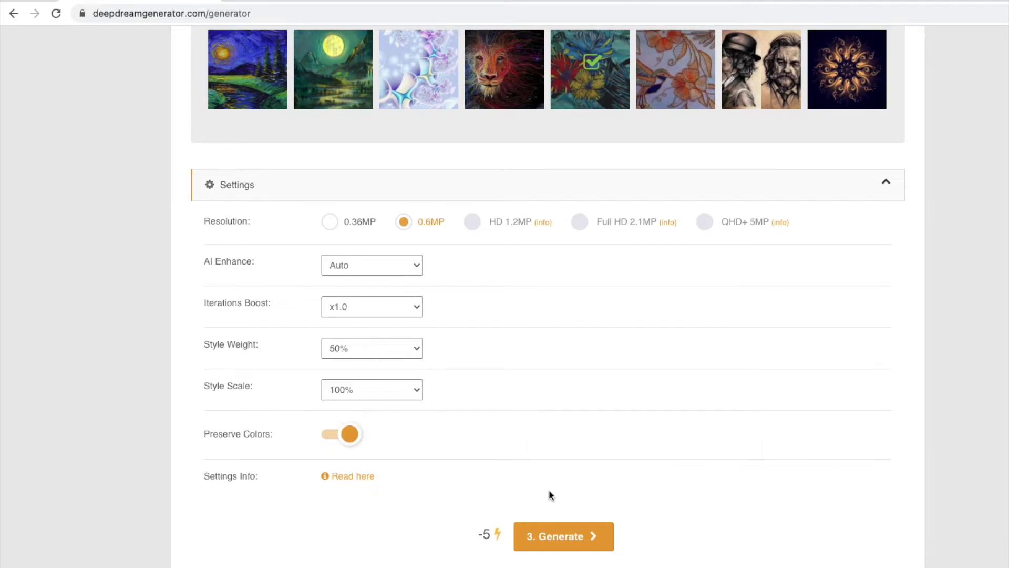
pyautogui.scroll(-1, 550, 494)
pyautogui.click(887, 139)
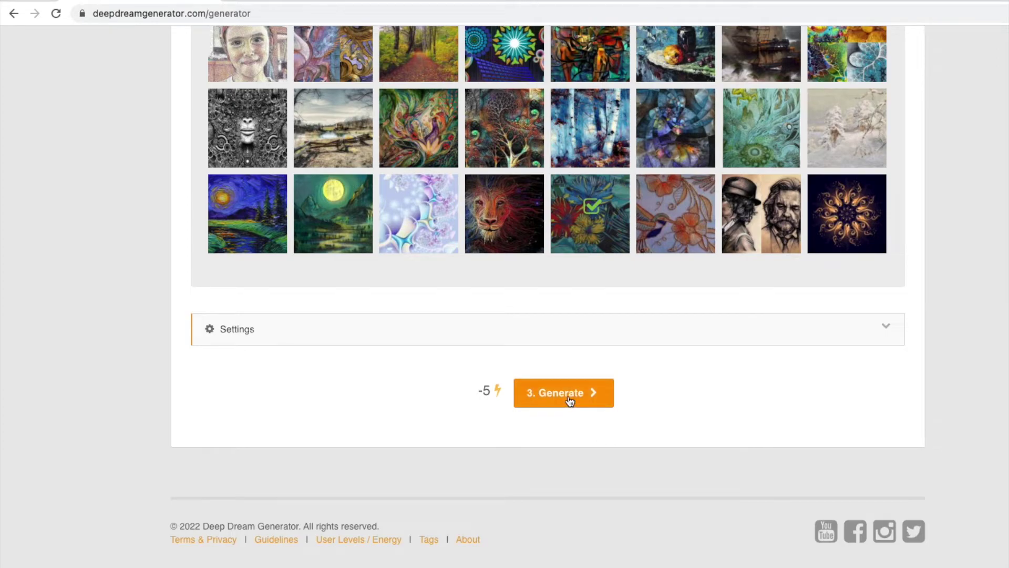
pyautogui.click(569, 400)
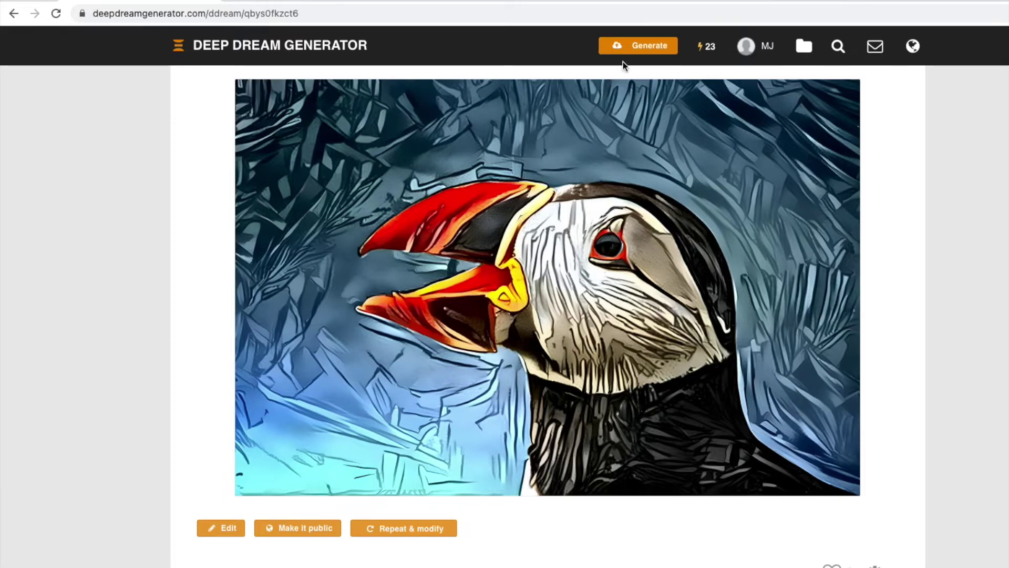
# Pair the puffin base image with the blue-and-red flower popular style for a new image
pyautogui.click(650, 50)
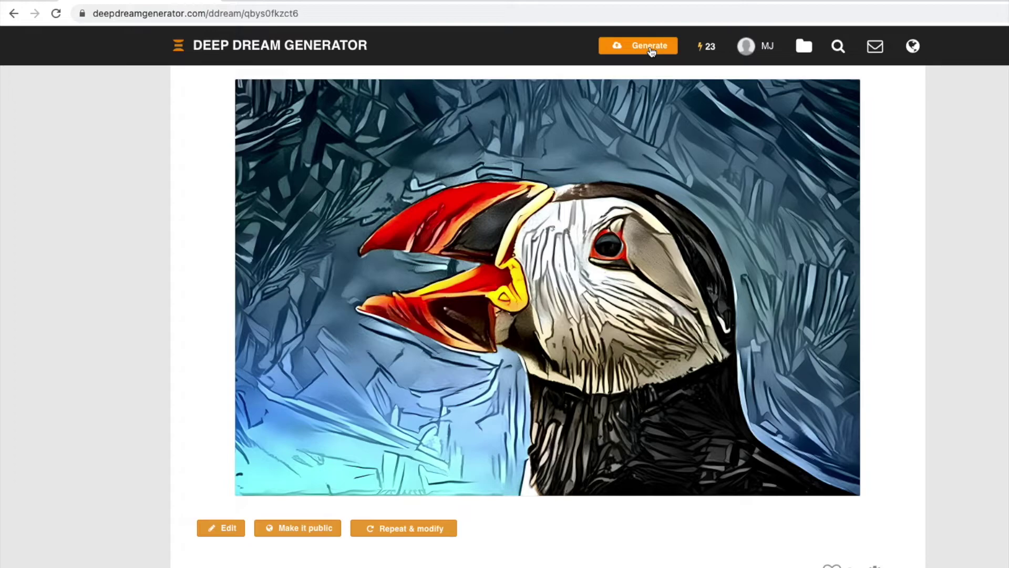
pyautogui.click(549, 147)
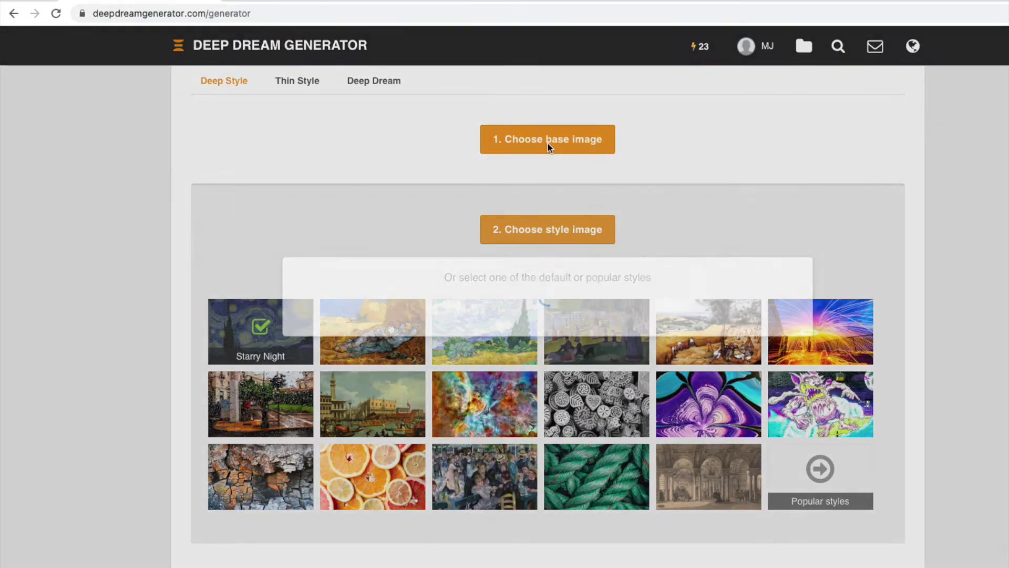
pyautogui.click(587, 288)
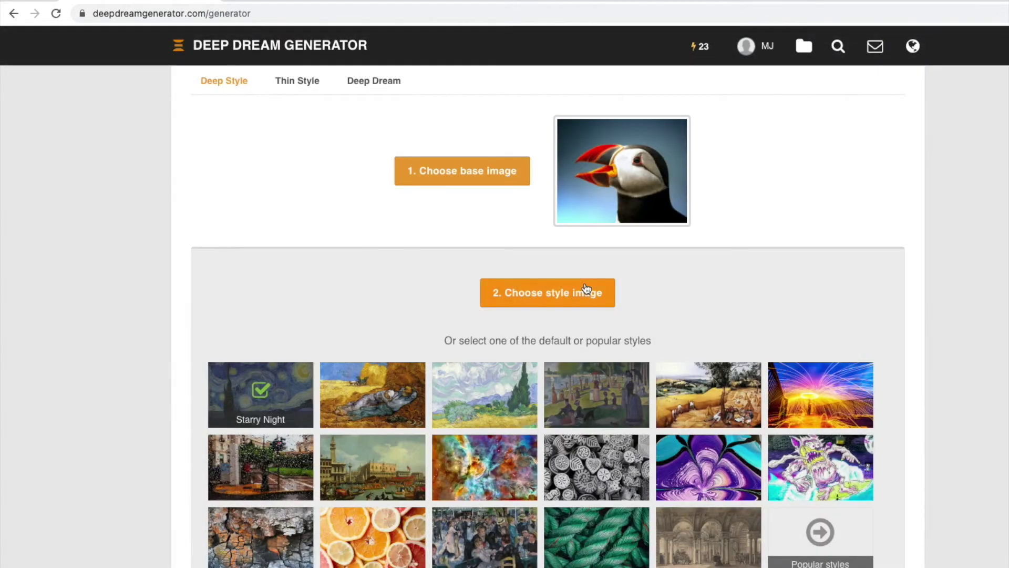
pyautogui.click(834, 544)
pyautogui.scroll(-4, 803, 511)
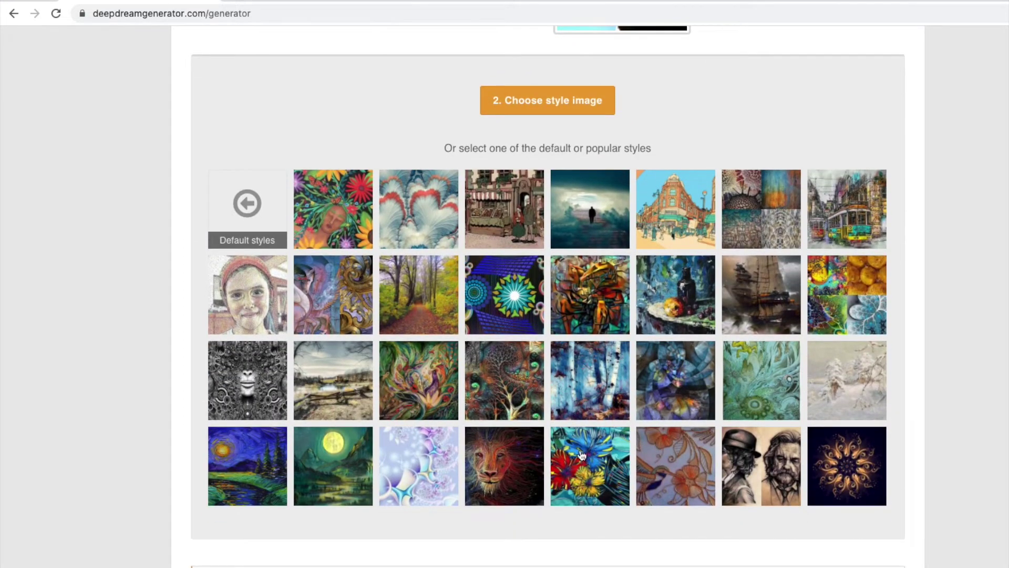
pyautogui.click(581, 454)
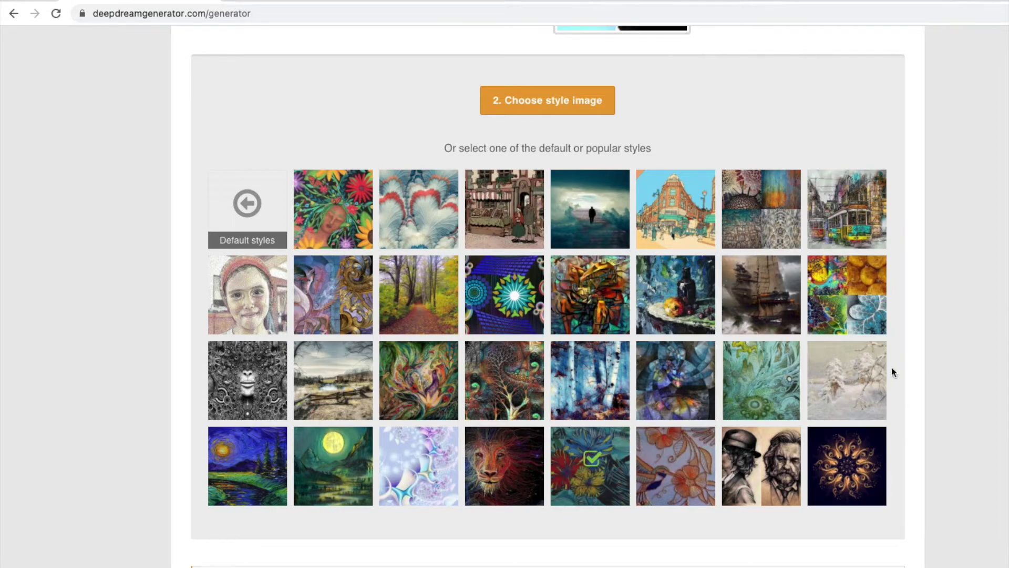
pyautogui.scroll(-6, 942, 410)
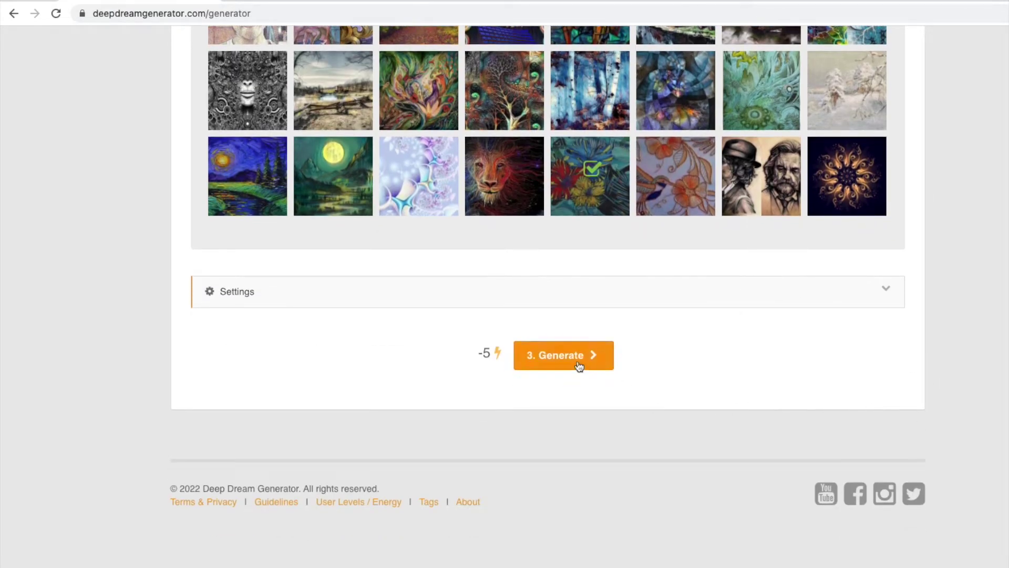
# Check the generation settings and submit the Deep Style job
pyautogui.click(453, 293)
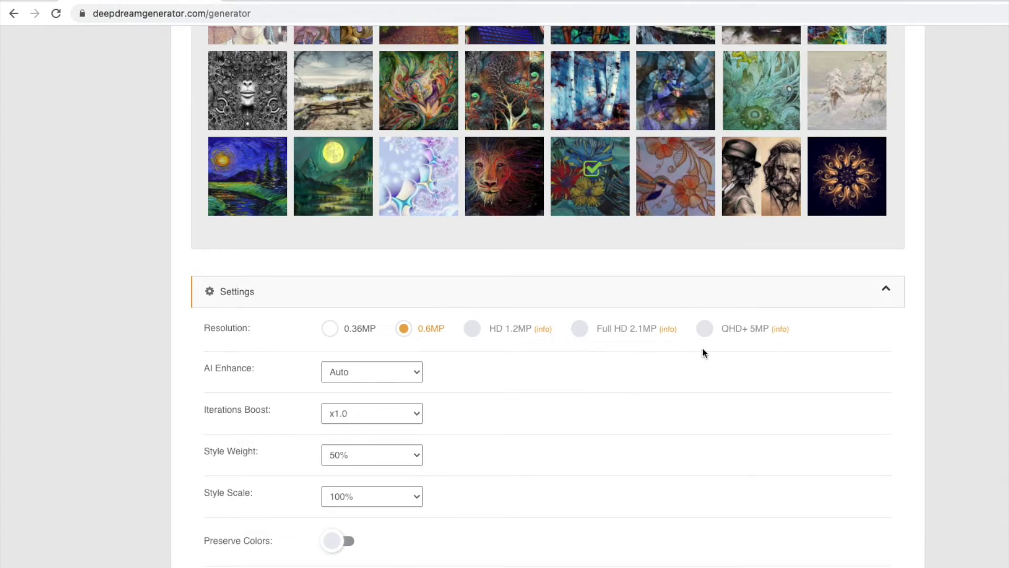
pyautogui.scroll(-1, 704, 352)
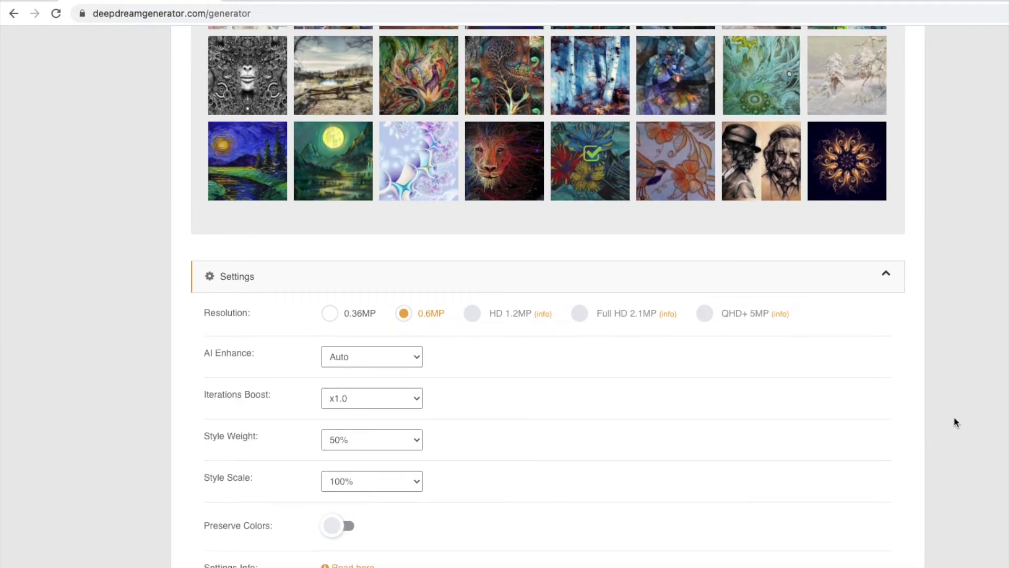
pyautogui.scroll(-2, 953, 421)
pyautogui.click(888, 238)
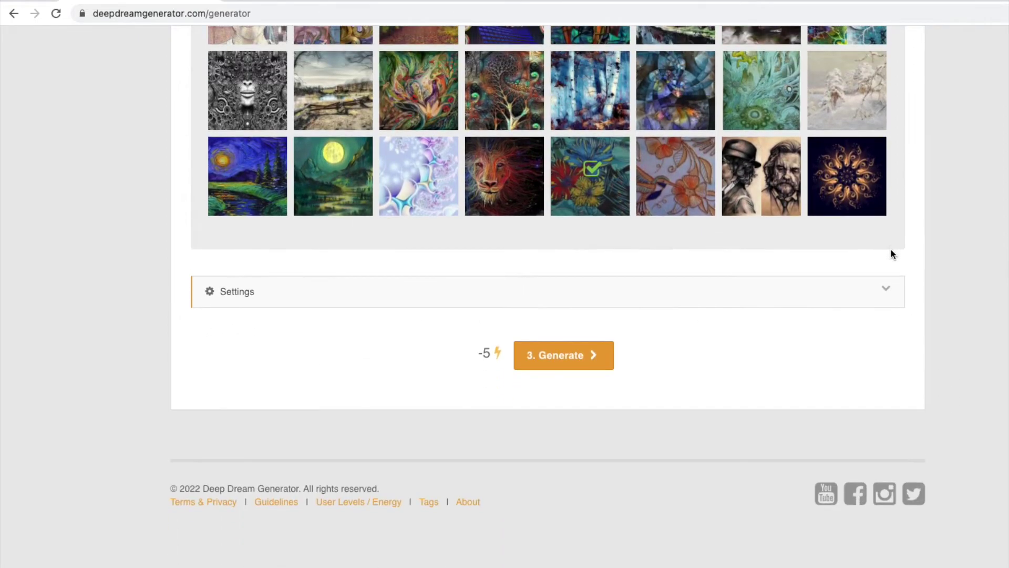
pyautogui.scroll(2, 938, 325)
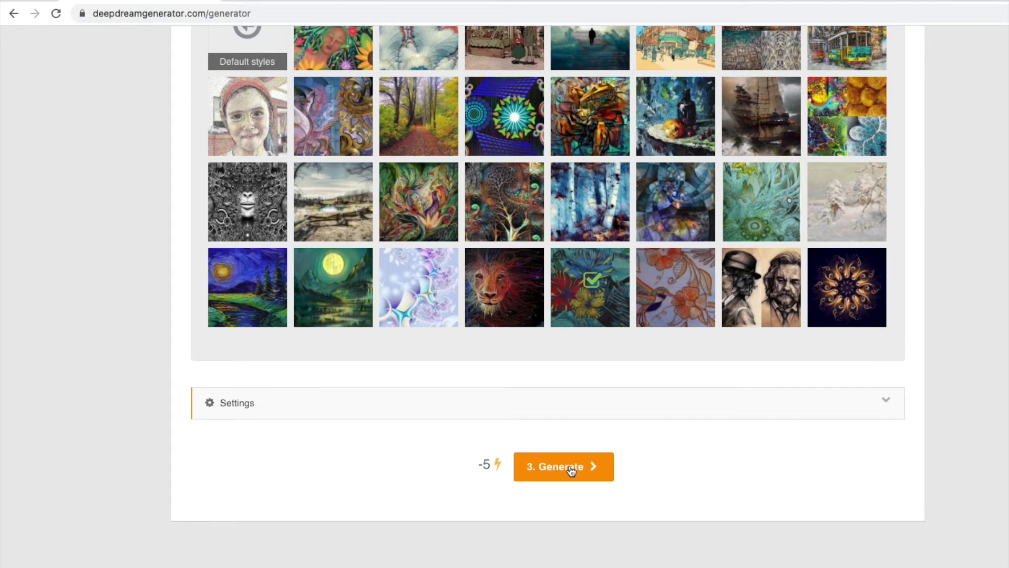
pyautogui.click(575, 469)
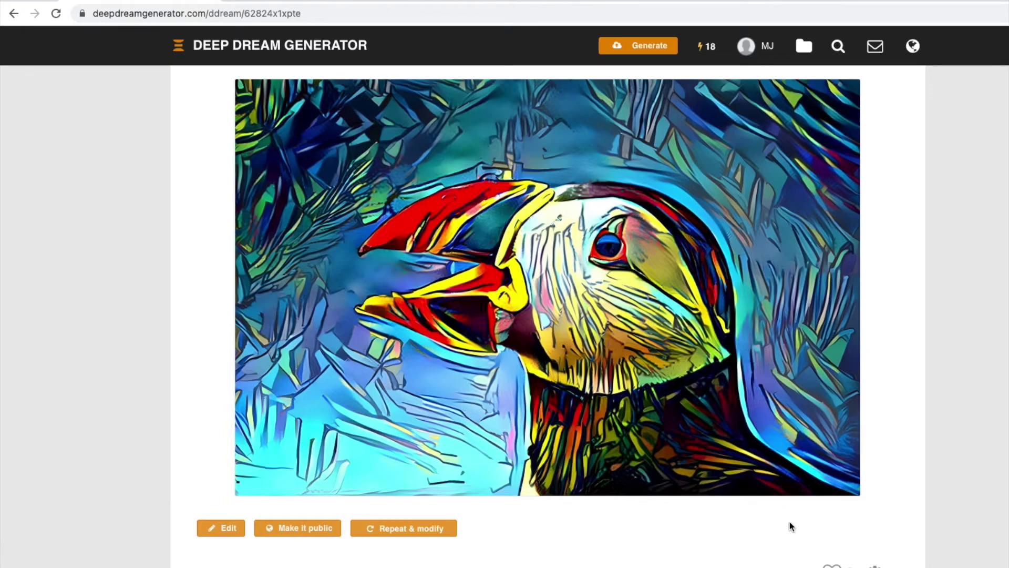
# Open My Dreams, view the newest puffin image at full size, then return to the gallery
pyautogui.click(760, 47)
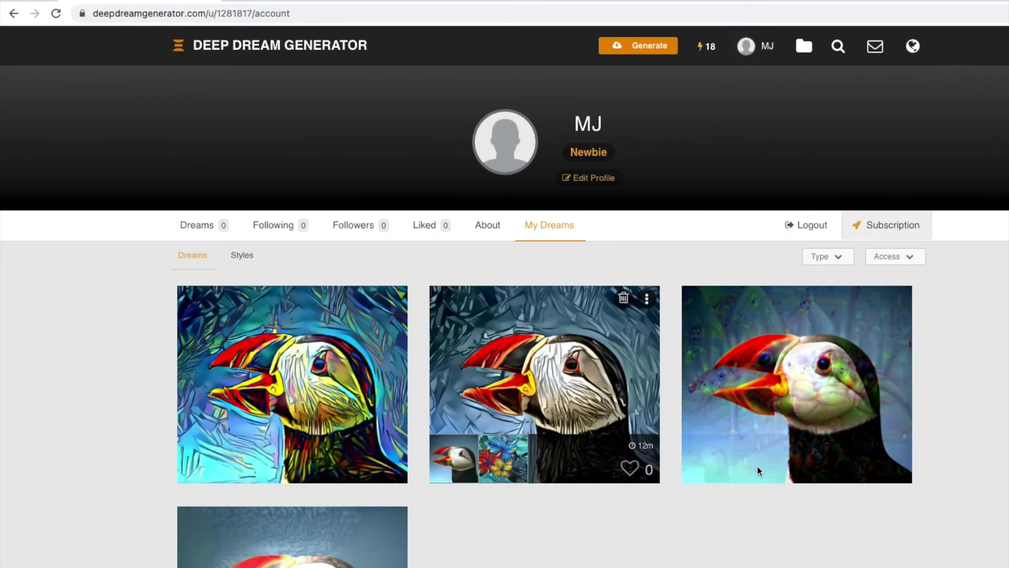
pyautogui.scroll(-1, 631, 497)
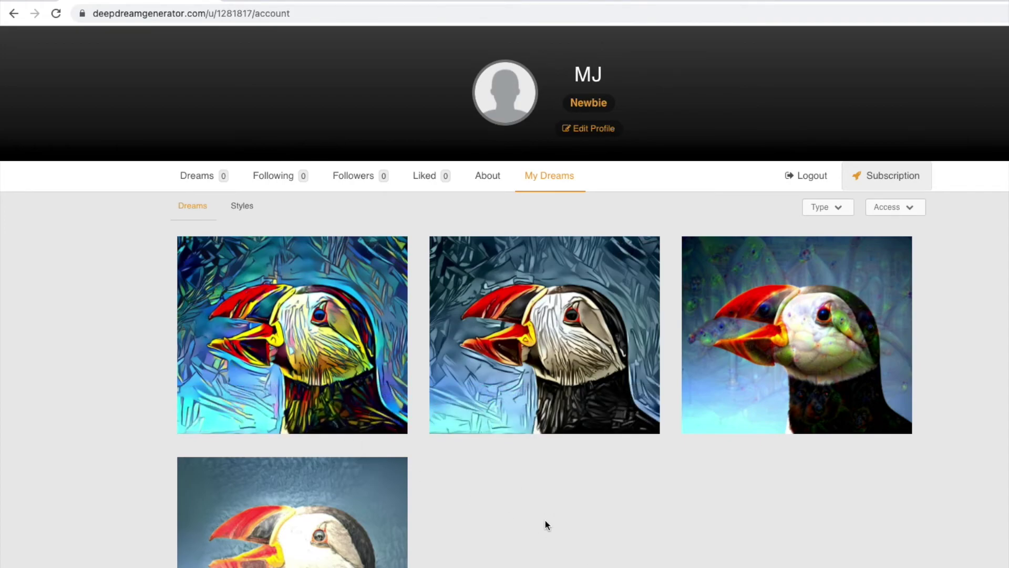
pyautogui.moveTo(392, 418)
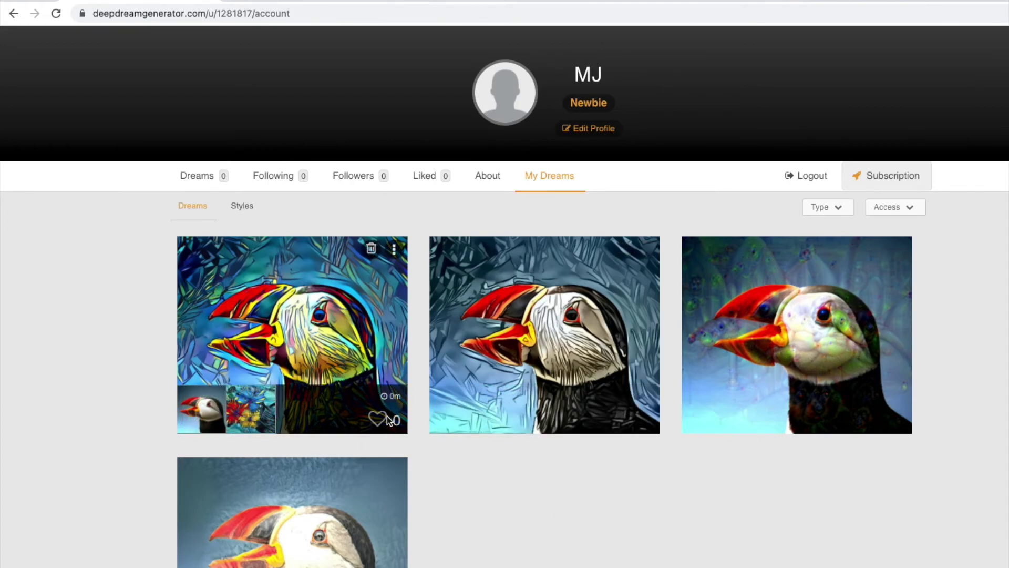
pyautogui.click(395, 250)
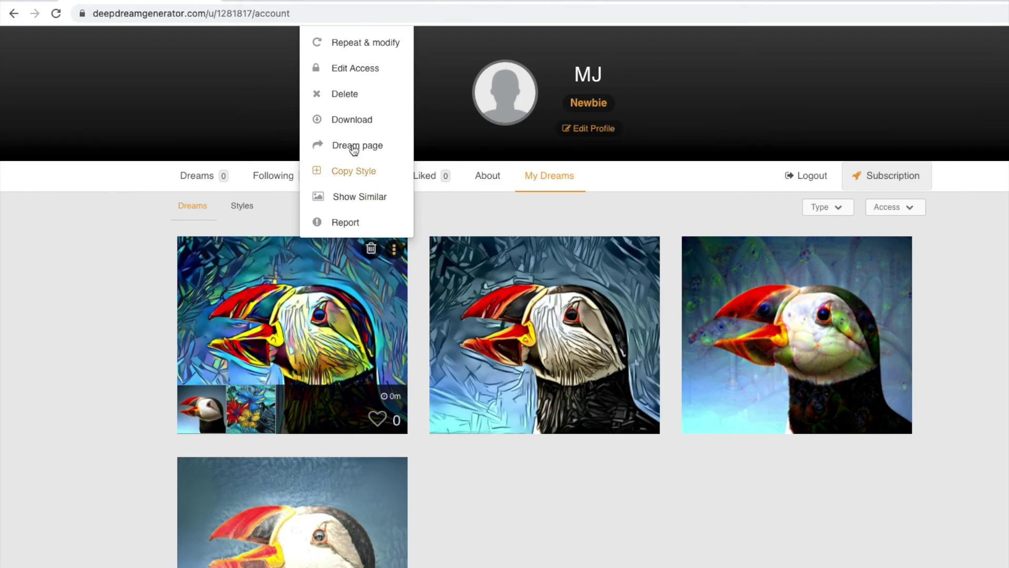
pyautogui.click(353, 124)
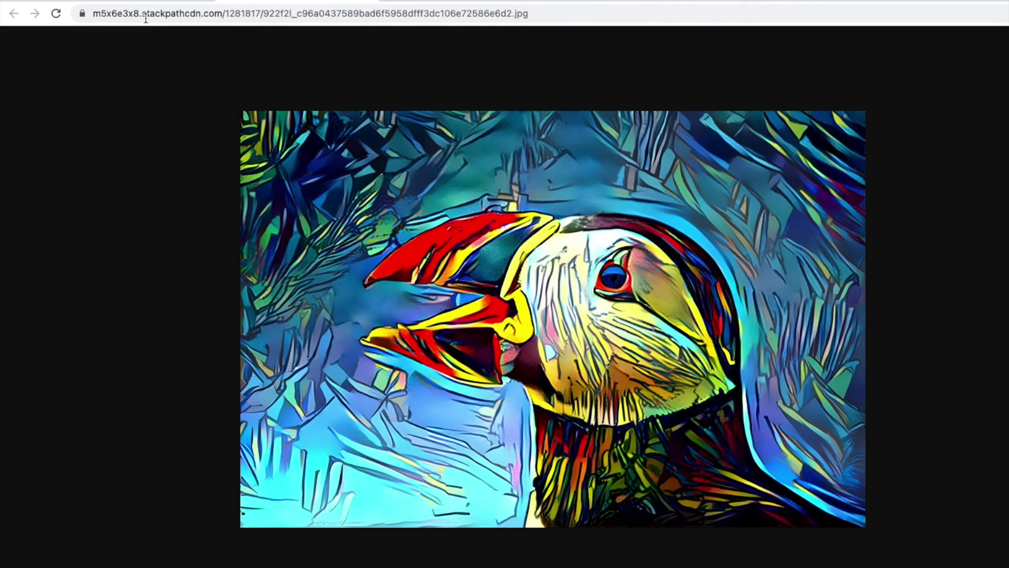
pyautogui.hotkey('alt', 'Left')
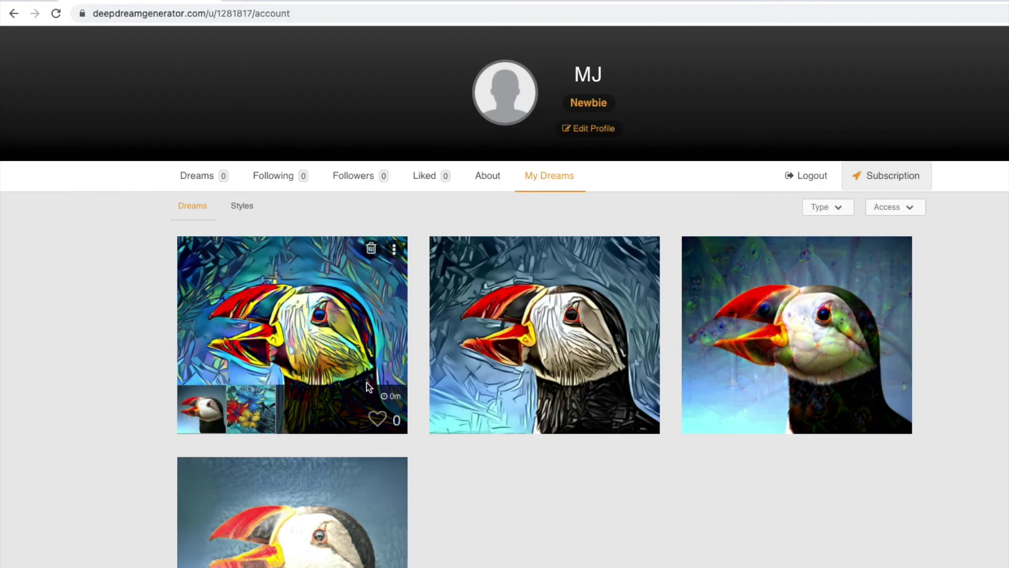
pyautogui.scroll(1, 771, 335)
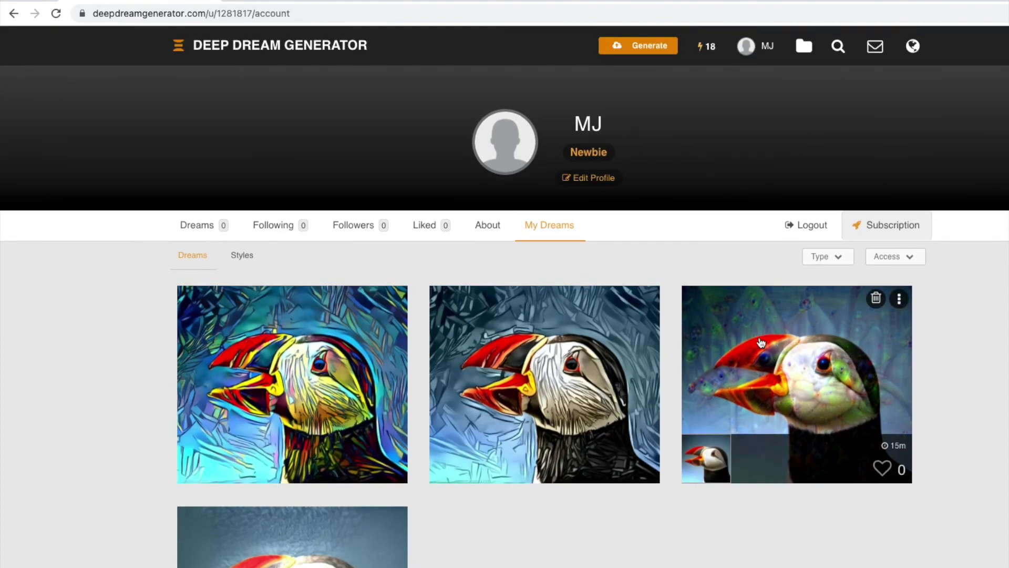
# Use the Deep Dream Generator header logo to return to the Trending home page
pyautogui.click(246, 47)
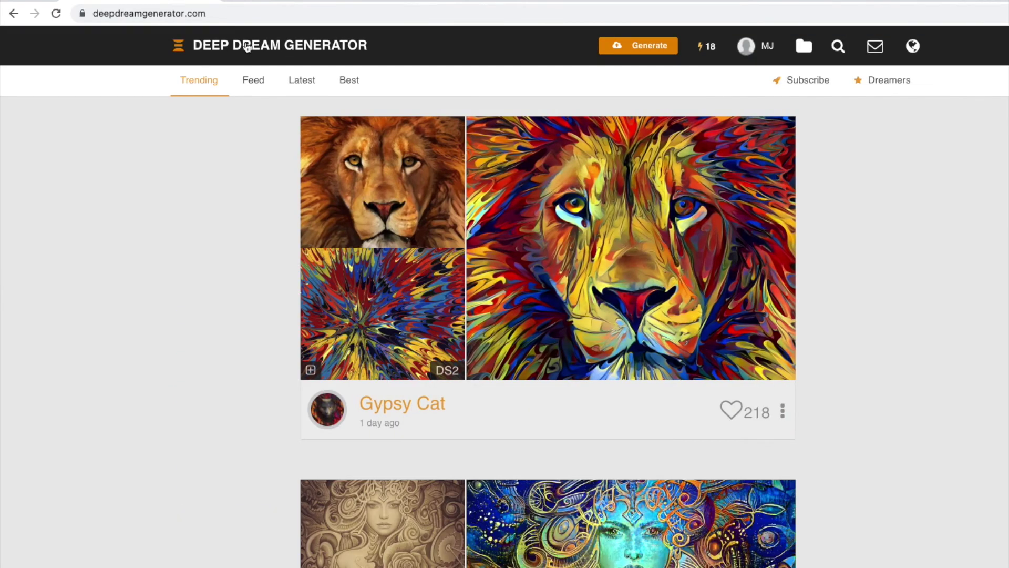